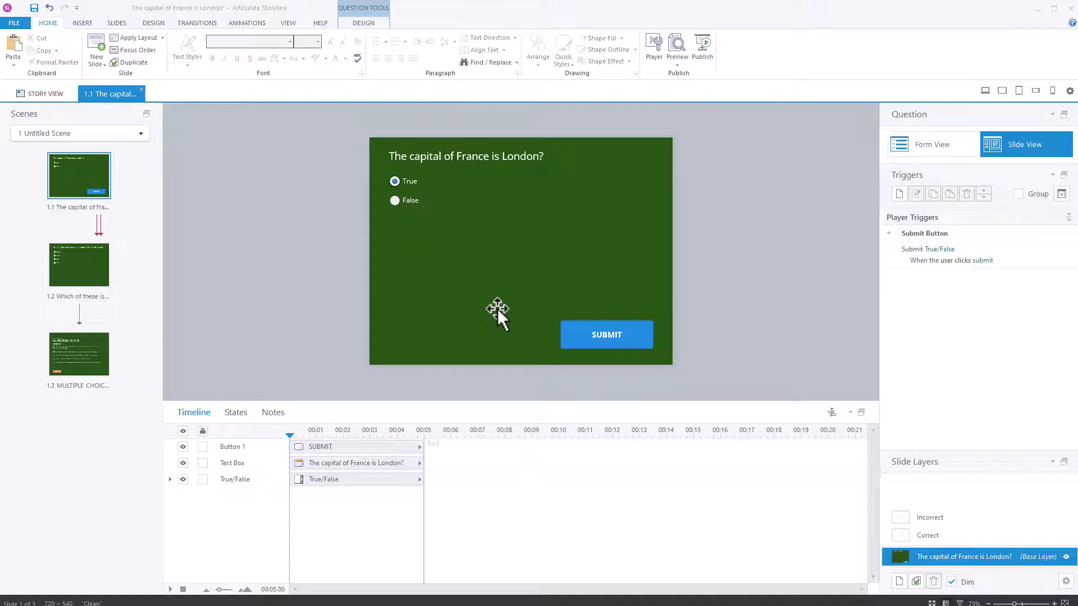
Delete the slide's SUBMIT button and preview just the London question slide.
{"action": "left_click", "coordinate": [561, 344]}
{"action": "left_click", "coordinate": [678, 361]}
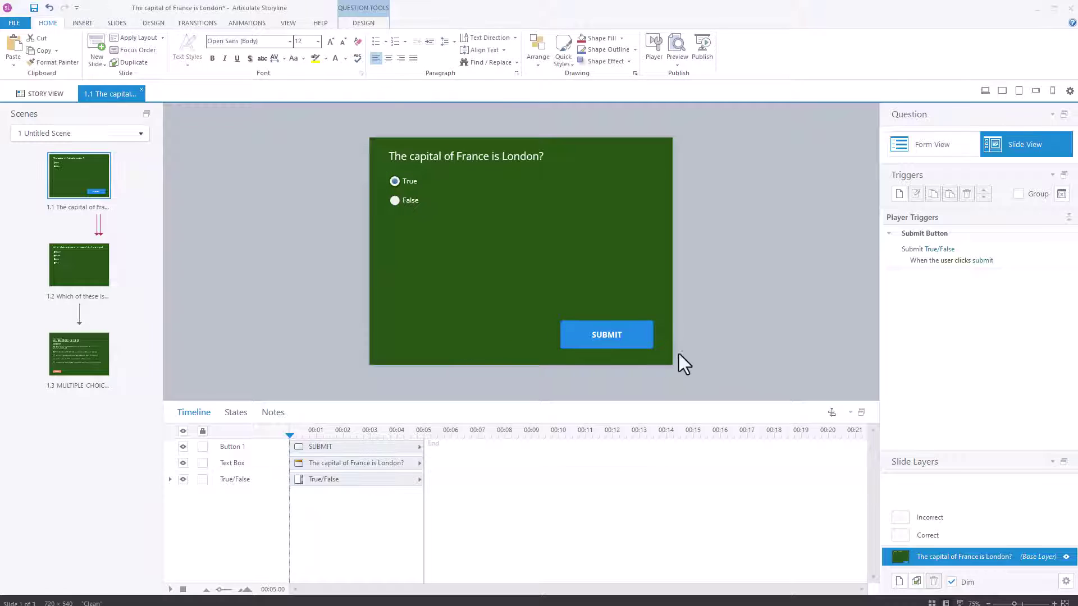
{"action": "left_click", "coordinate": [653, 339]}
{"action": "key", "text": "Delete"}
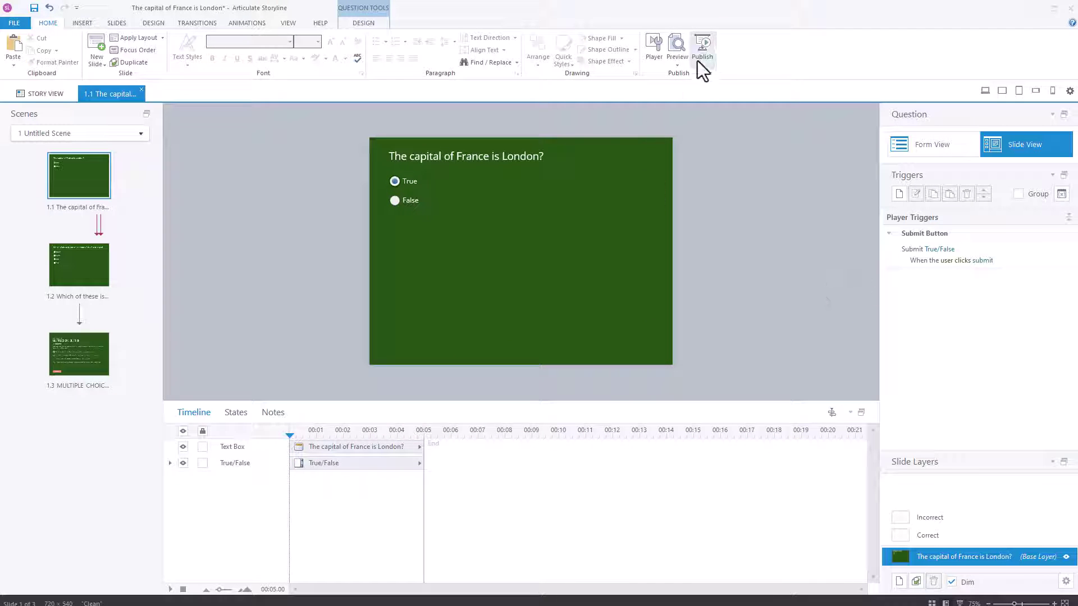
{"action": "left_click", "coordinate": [684, 66]}
{"action": "left_click", "coordinate": [699, 82]}
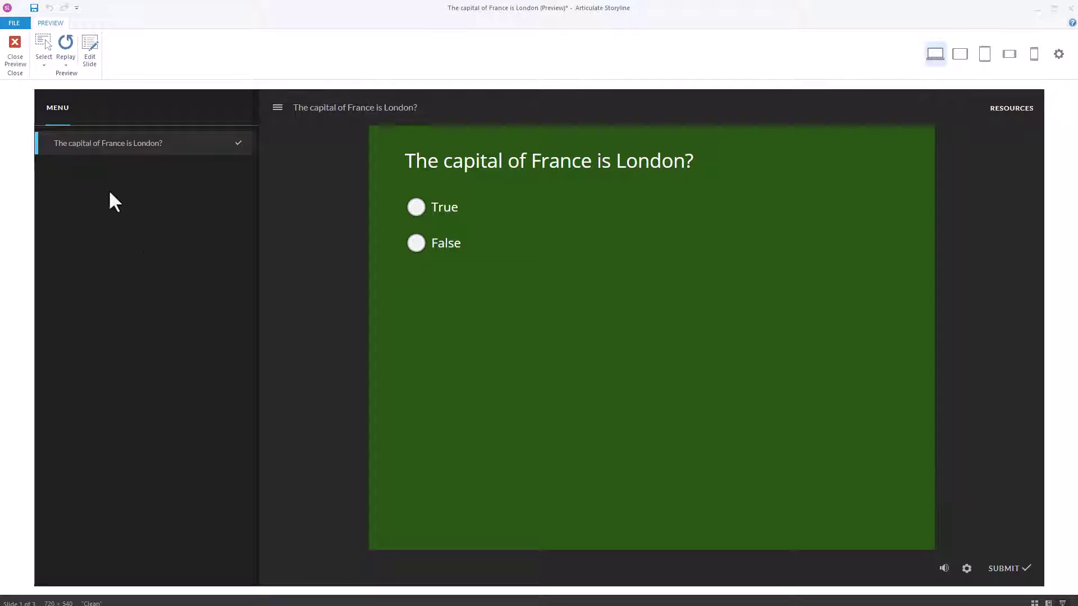
Close the preview and uncheck the player's Submit button in the London slide's properties.
{"action": "left_click", "coordinate": [15, 53]}
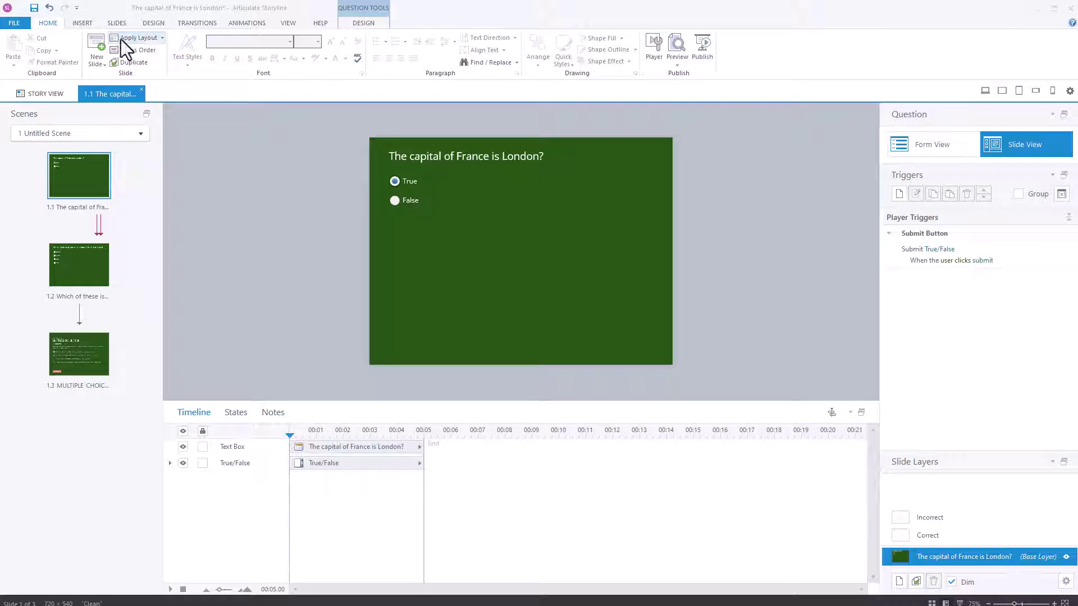
{"action": "left_click", "coordinate": [118, 24]}
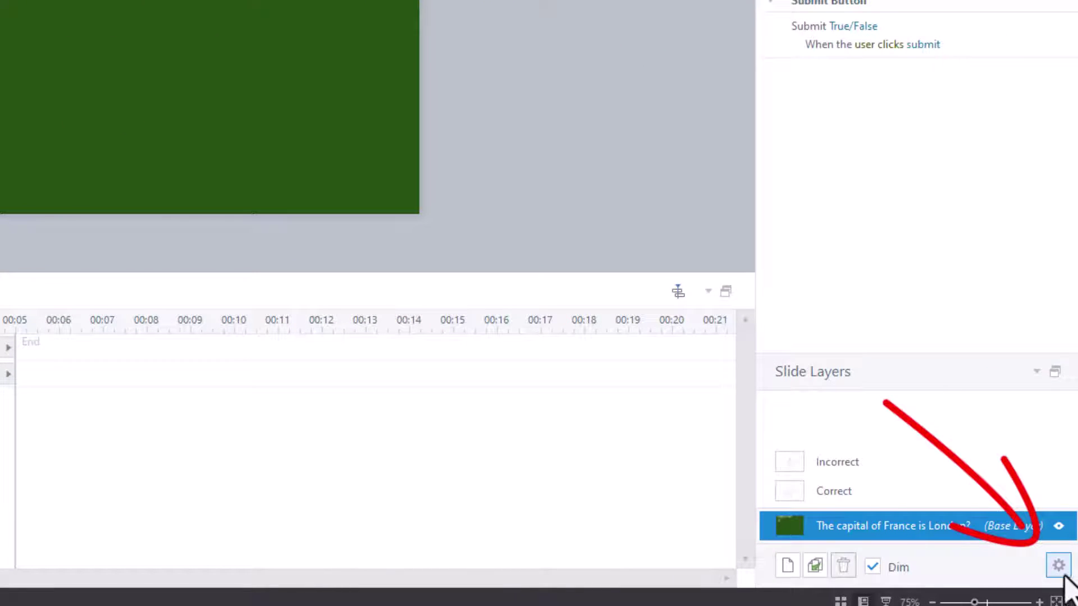
{"action": "left_click", "coordinate": [1059, 567]}
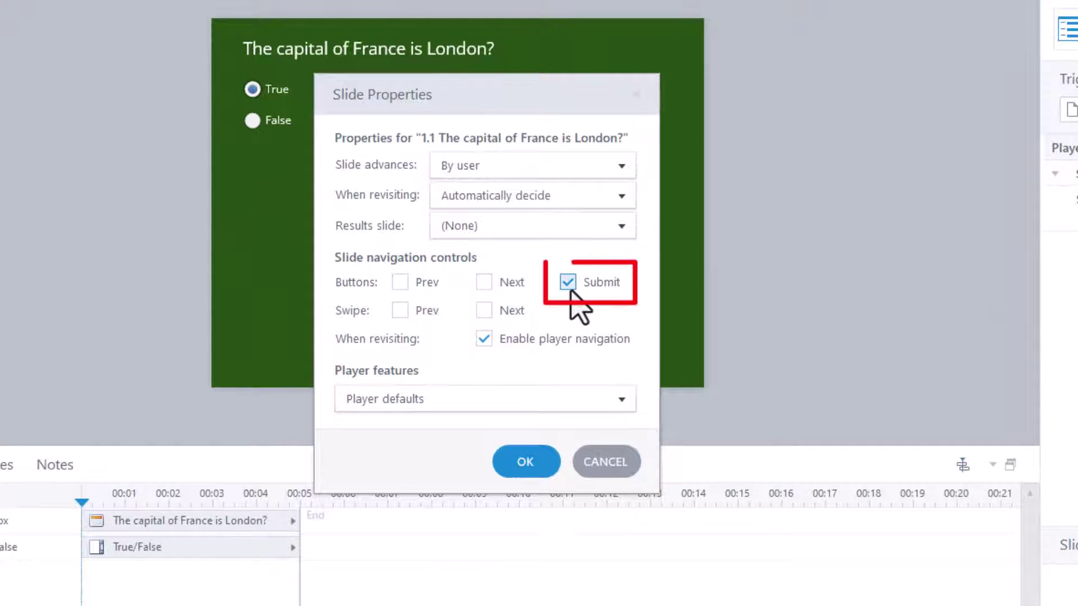
{"action": "left_click", "coordinate": [569, 287]}
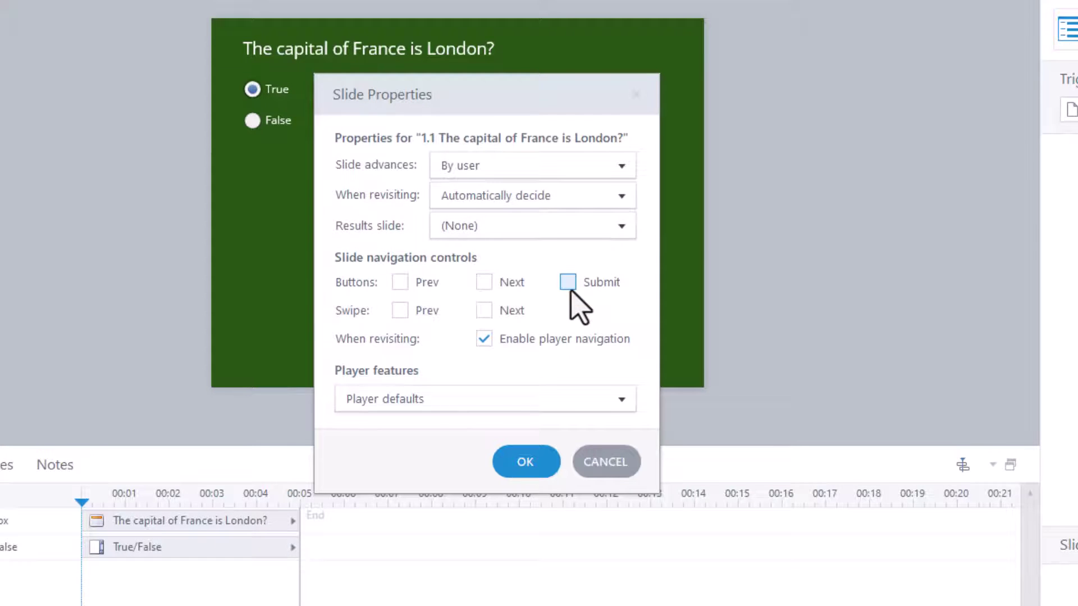
{"action": "left_click", "coordinate": [569, 287]}
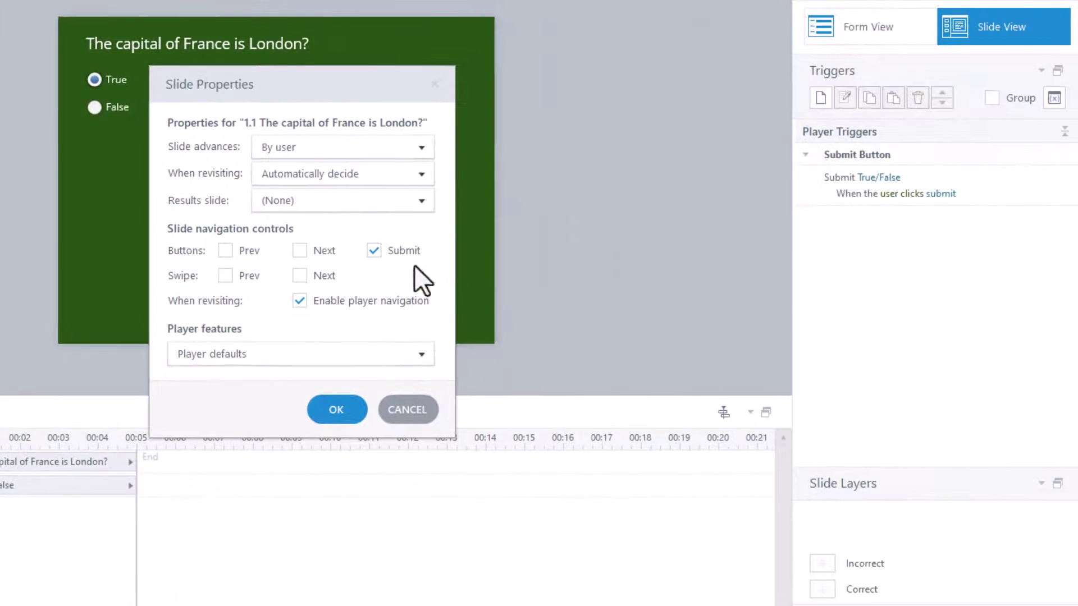
{"action": "left_click", "coordinate": [372, 256]}
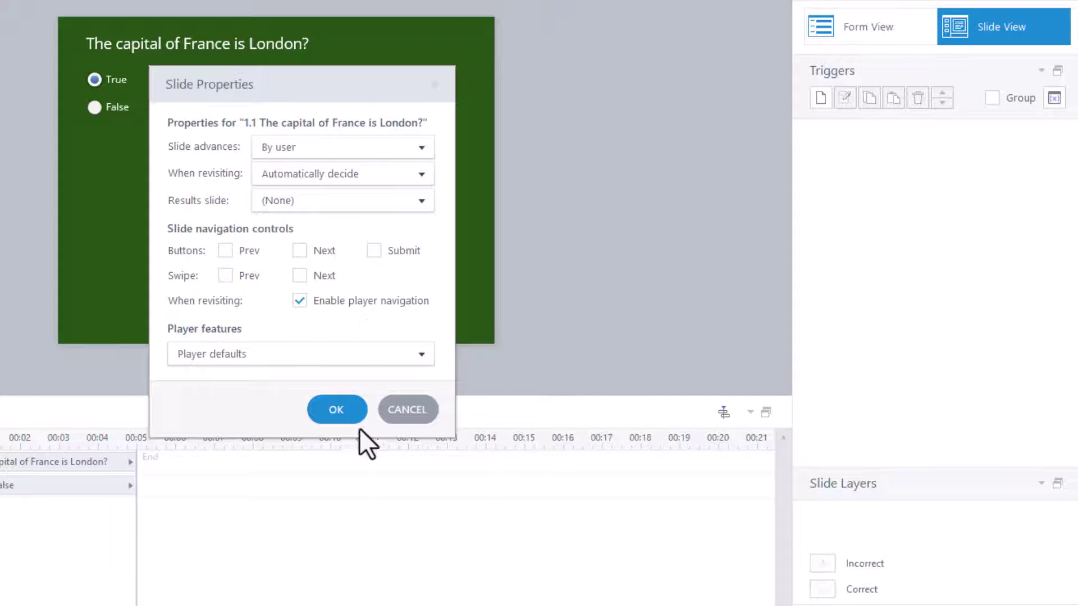
{"action": "left_click", "coordinate": [337, 410]}
{"action": "left_click", "coordinate": [307, 50]}
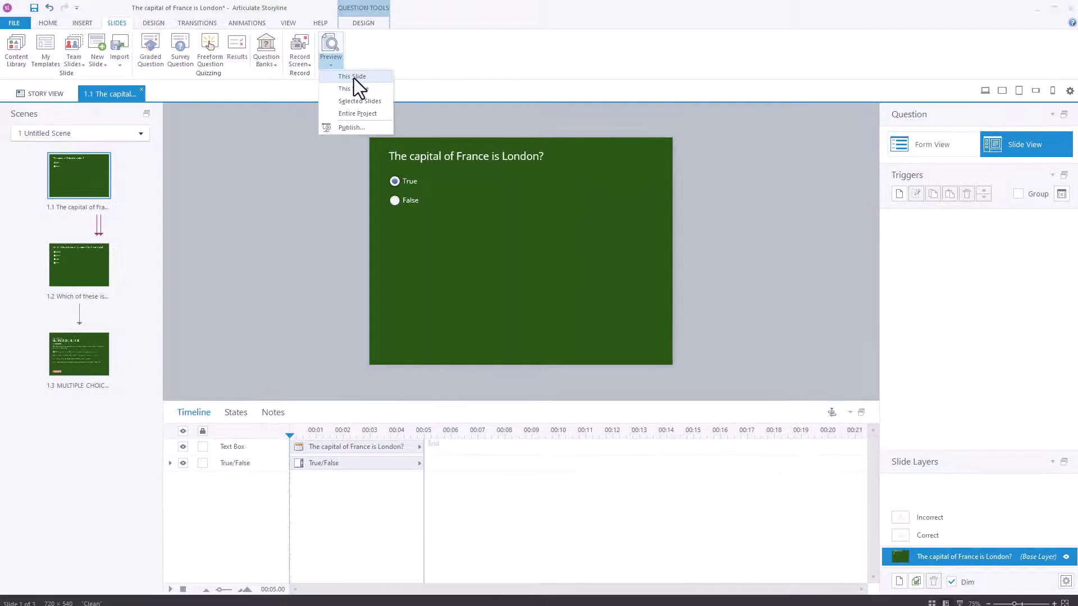
{"action": "left_click", "coordinate": [353, 77]}
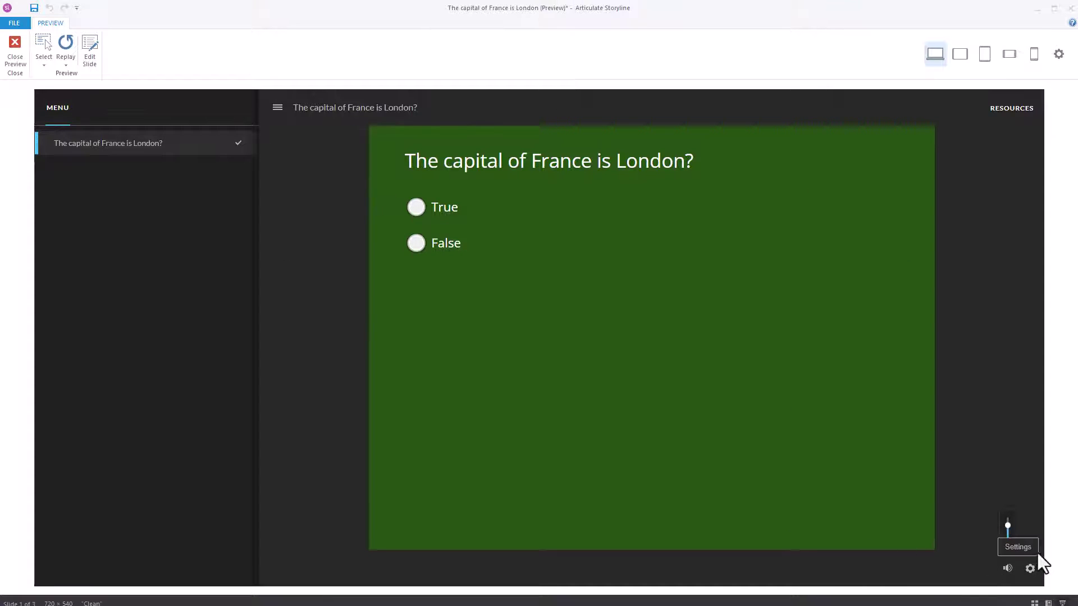
{"action": "left_click", "coordinate": [16, 56]}
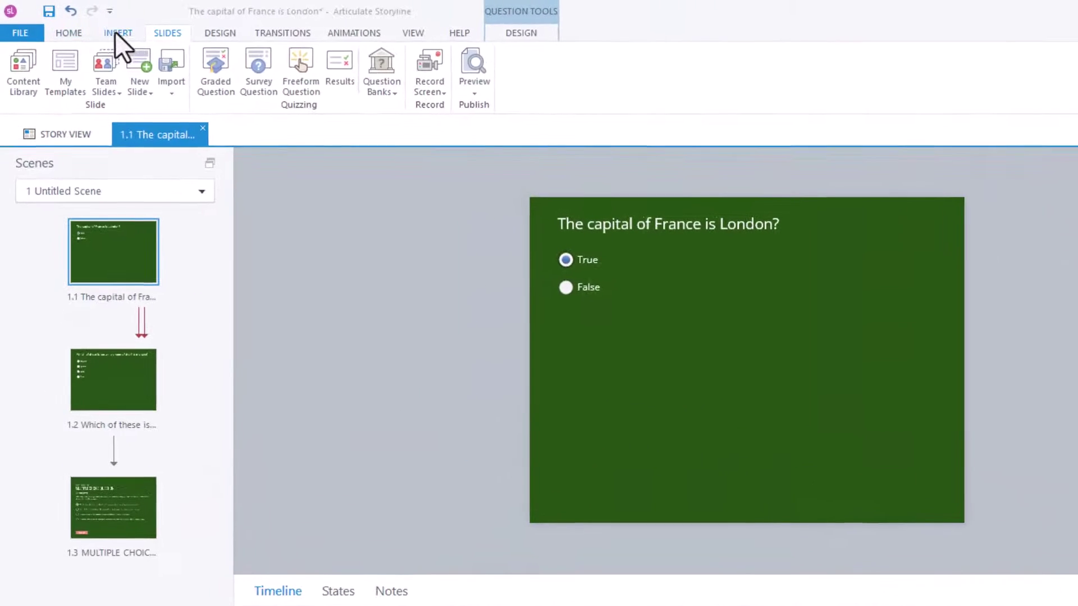
Insert a rounded-rectangle Submit button and place it in the slide's bottom-right corner.
{"action": "left_click", "coordinate": [82, 24]}
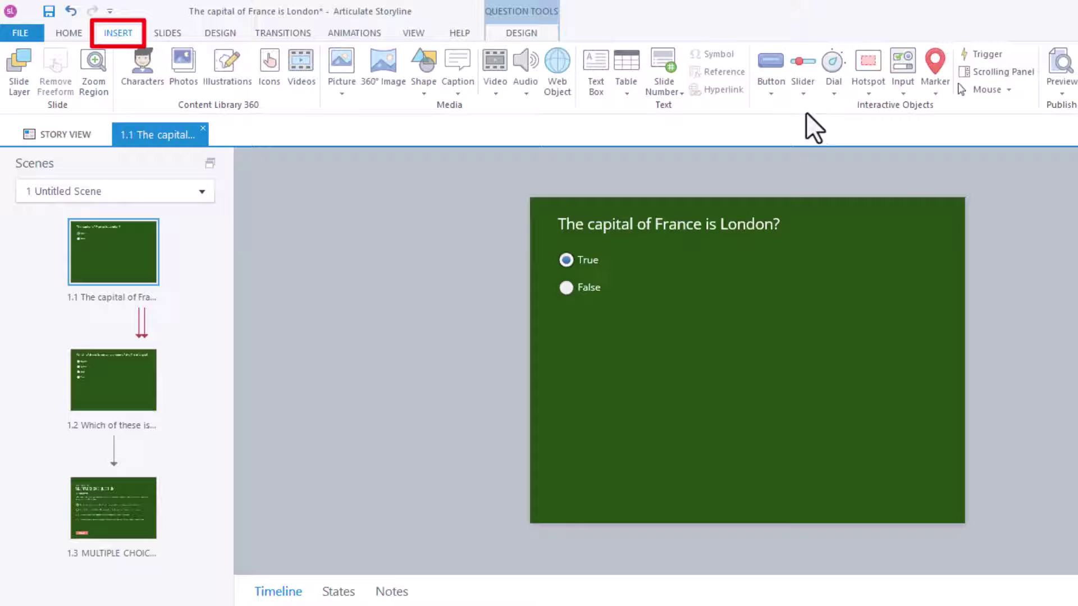
{"action": "left_click", "coordinate": [772, 93]}
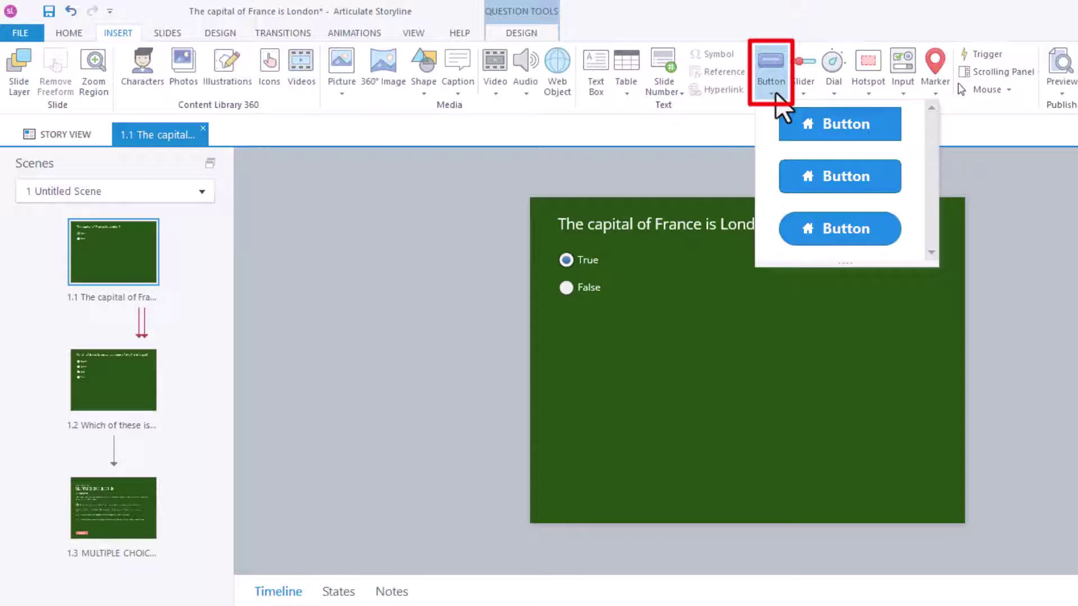
{"action": "left_click", "coordinate": [866, 182]}
{"action": "left_click_drag", "start_coordinate": [801, 452], "coordinate": [932, 496]}
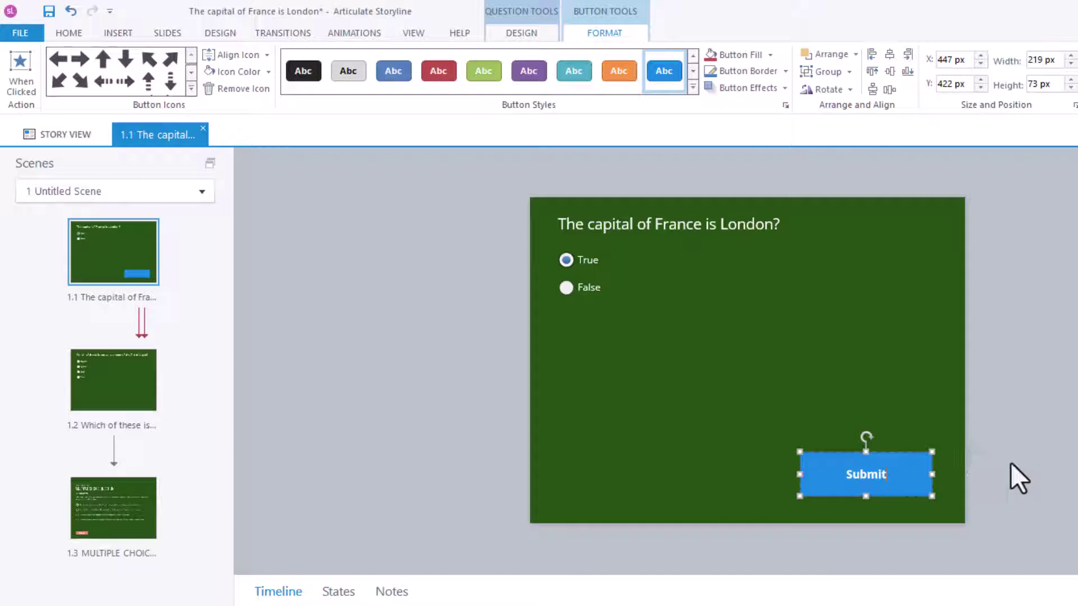
{"action": "left_click", "coordinate": [1036, 488]}
{"action": "left_click", "coordinate": [915, 469]}
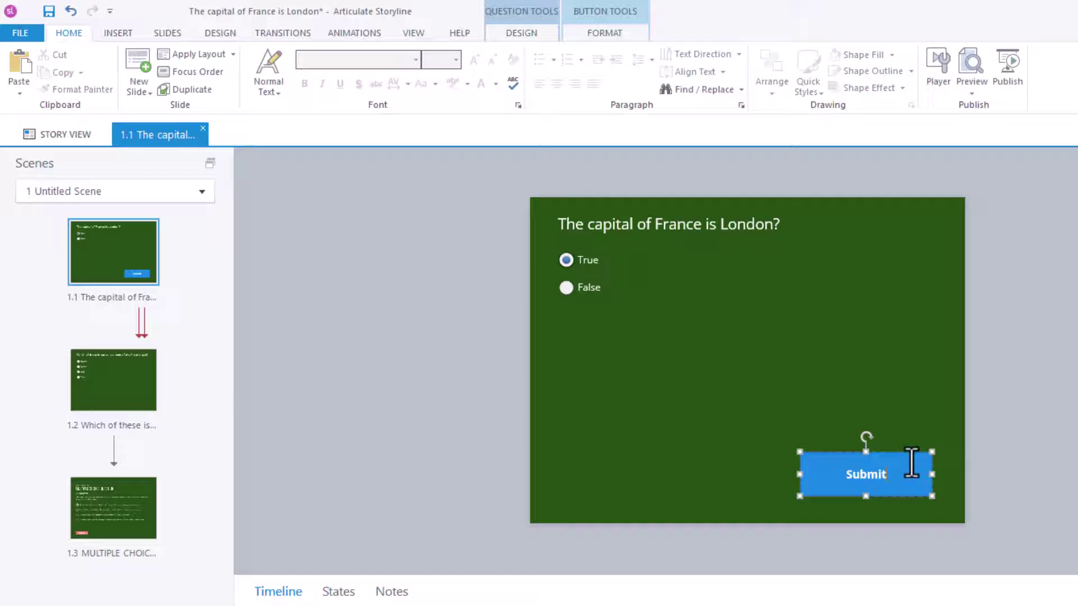
{"action": "mouse_move", "coordinate": [913, 453]}
{"action": "left_mouse_down"}
{"action": "mouse_move", "coordinate": [933, 464]}
{"action": "mouse_move", "coordinate": [925, 461]}
{"action": "left_mouse_up"}
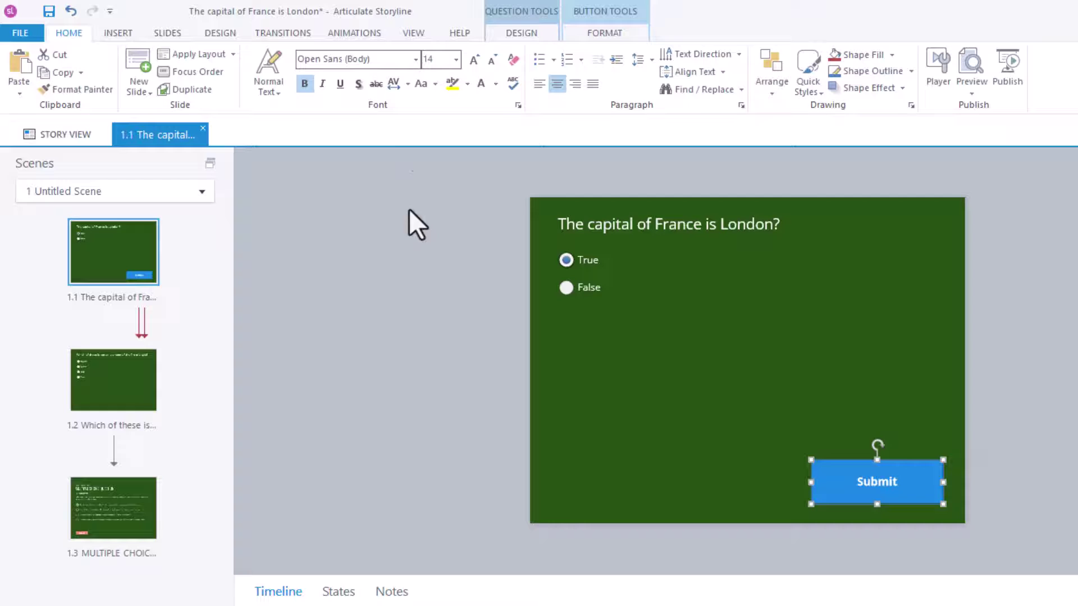
Apply a teal button style to the new Submit button.
{"action": "left_click", "coordinate": [601, 34]}
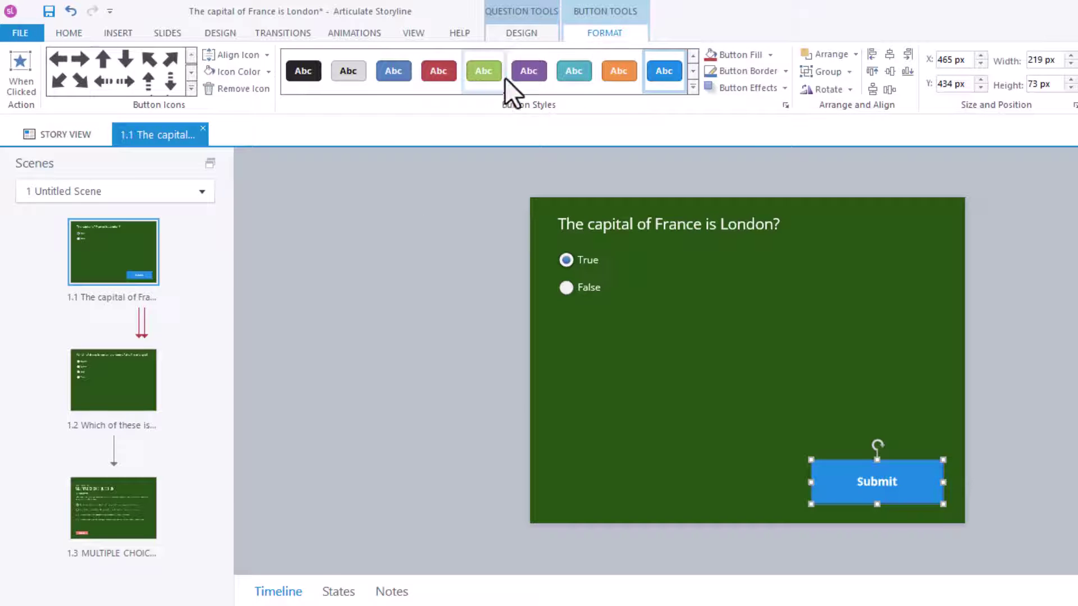
{"action": "left_click", "coordinate": [486, 75]}
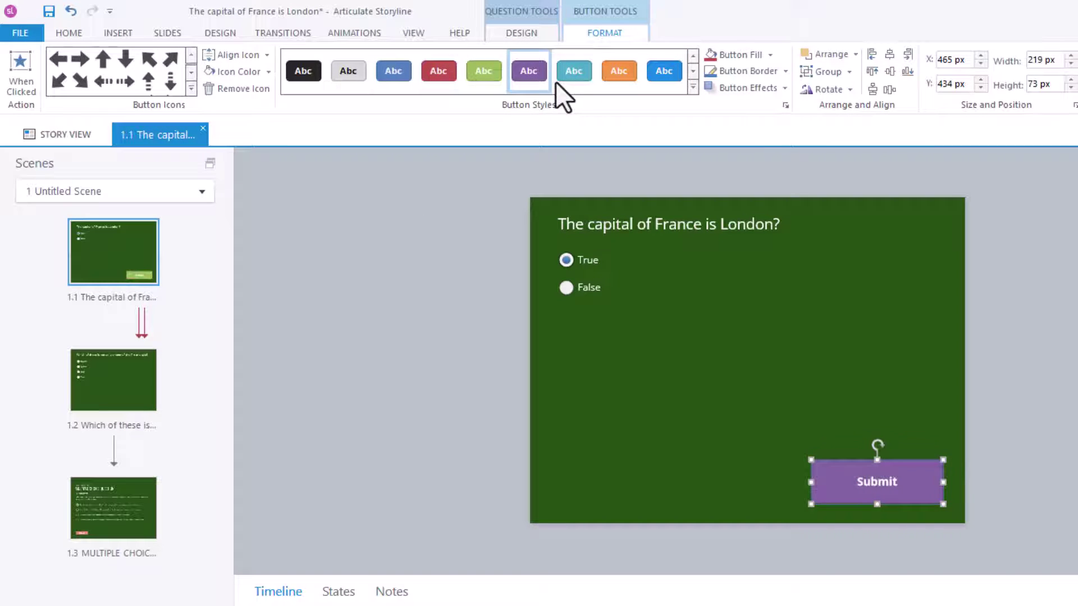
{"action": "left_click", "coordinate": [574, 73]}
{"action": "left_click", "coordinate": [987, 366]}
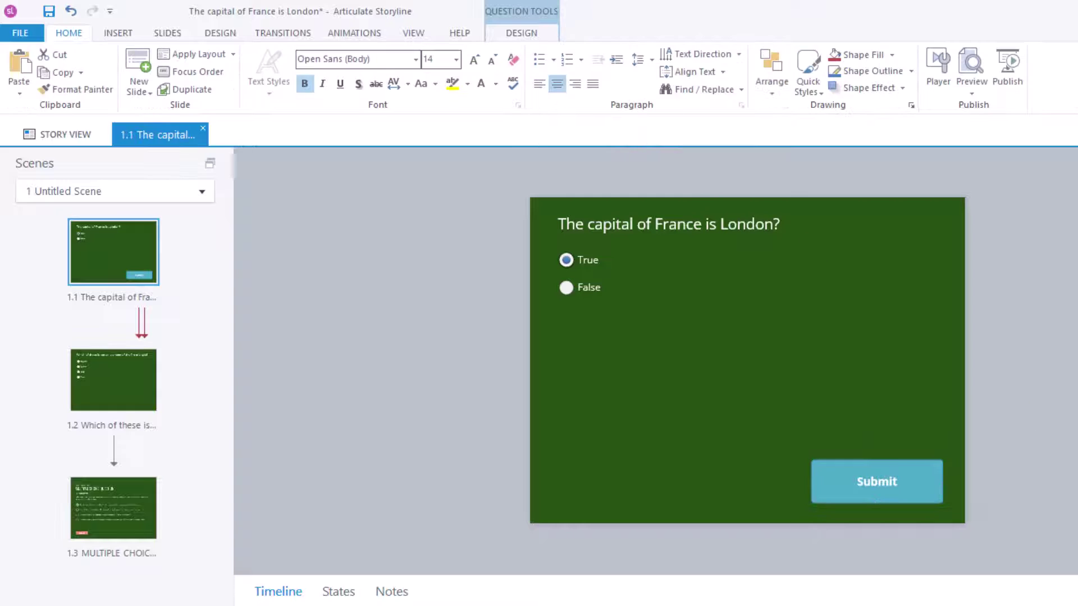
Give Button 1 a trigger: Submit interaction True/False when the user clicks Button 1.
{"action": "left_click", "coordinate": [944, 495]}
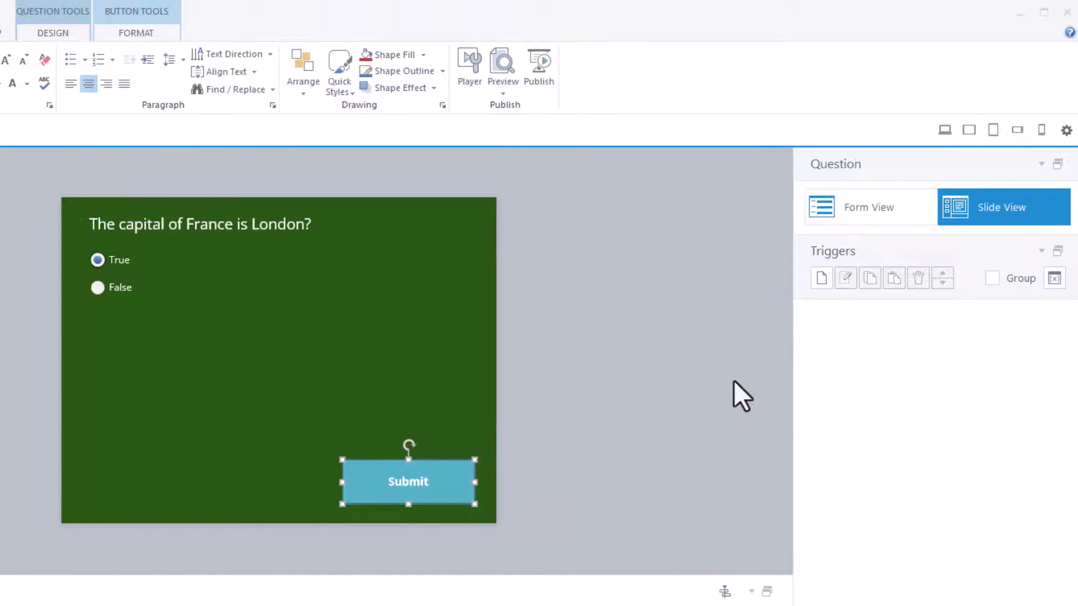
{"action": "left_click", "coordinate": [822, 281]}
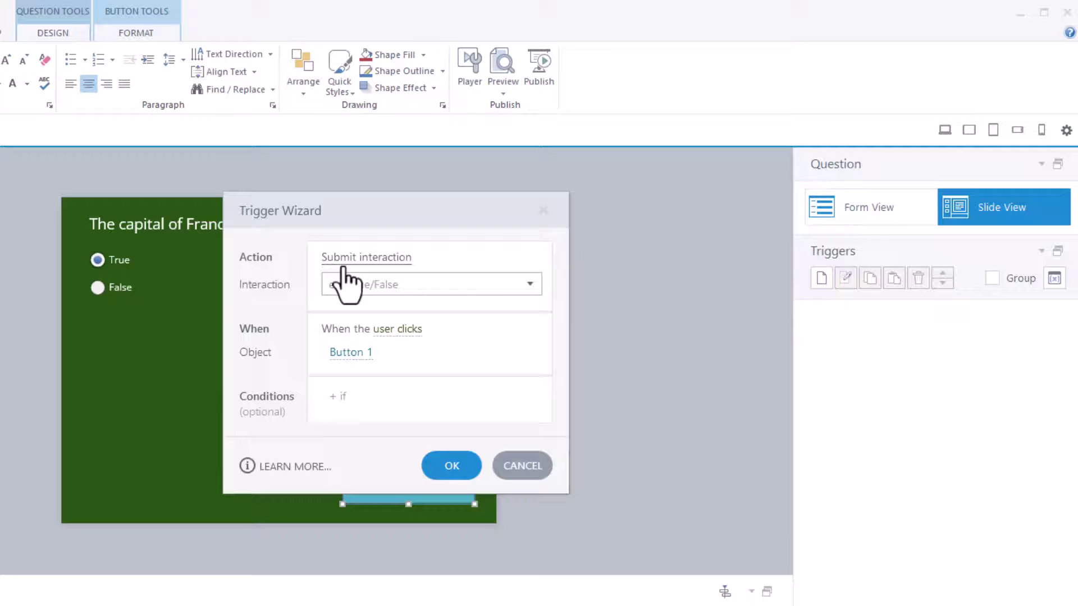
{"action": "left_click", "coordinate": [370, 258]}
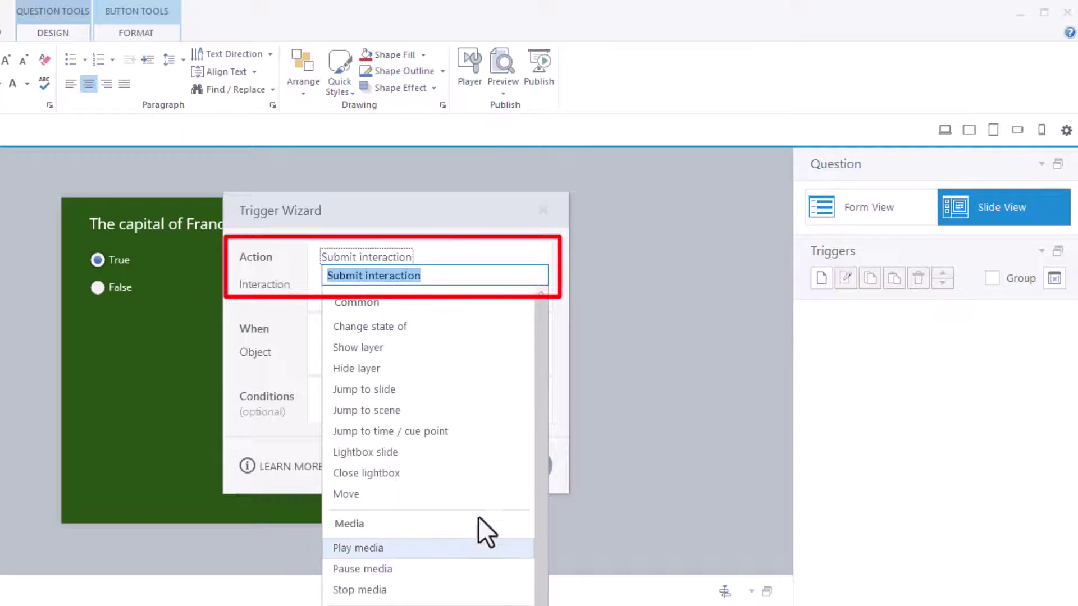
{"action": "scroll", "coordinate": [505, 359], "scroll_direction": "down", "scroll_amount": 1}
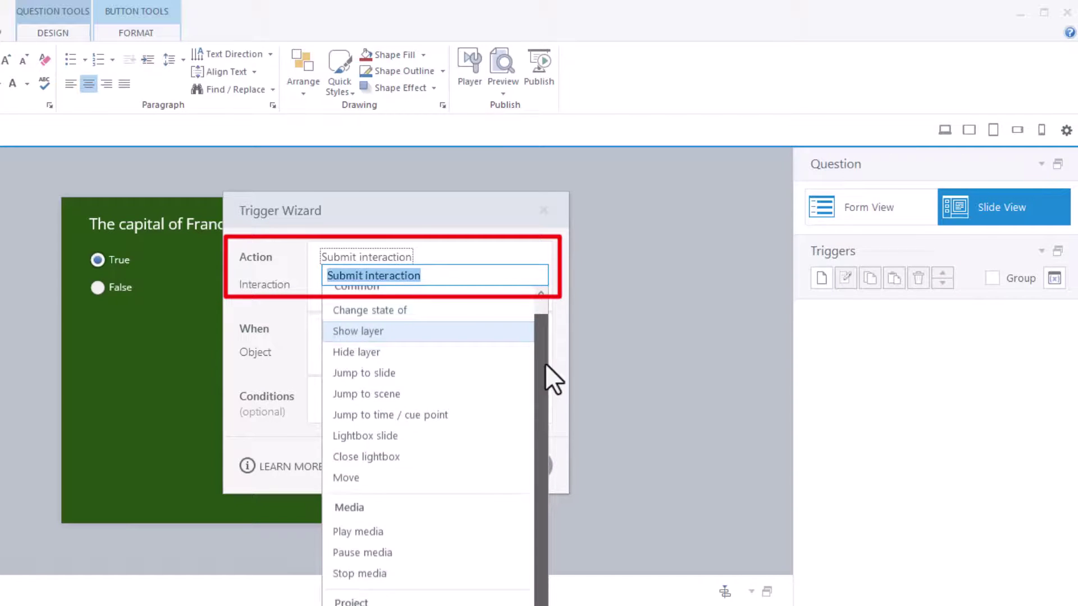
{"action": "scroll", "coordinate": [545, 363], "scroll_direction": "down", "scroll_amount": 2}
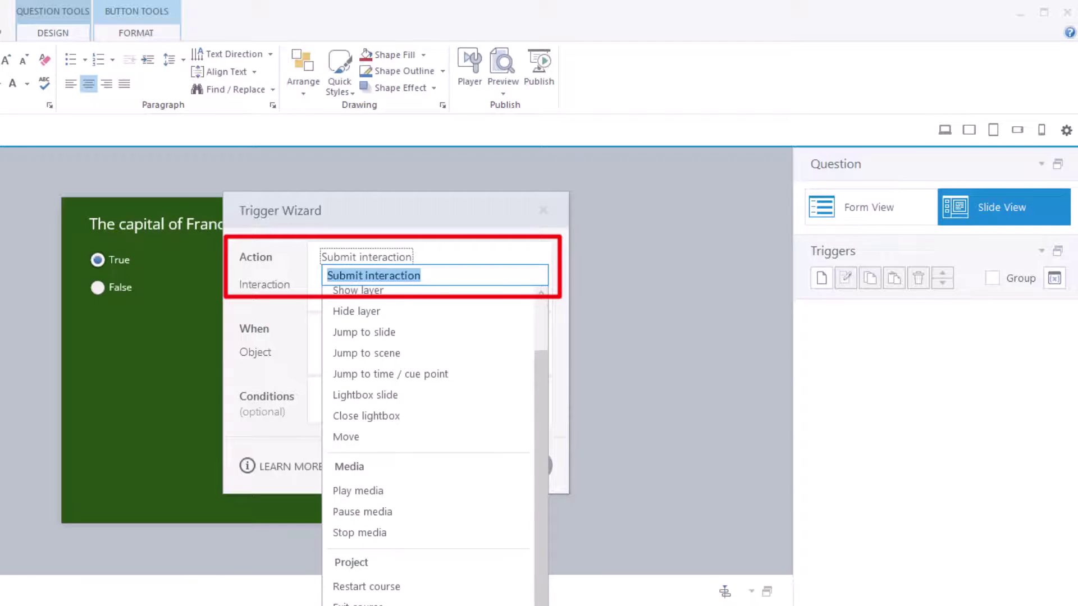
{"action": "key", "text": "Escape"}
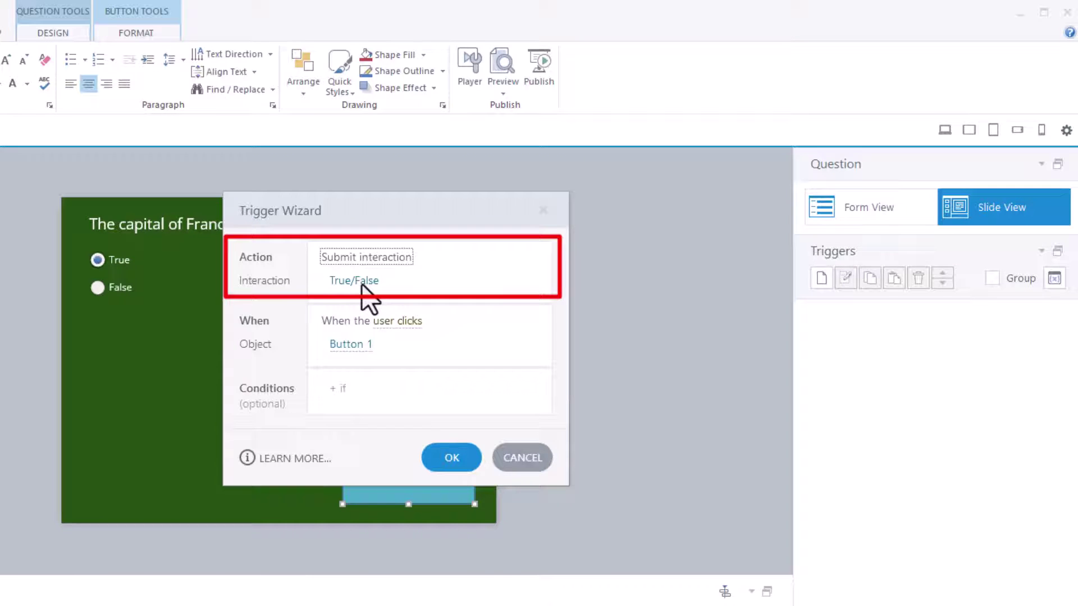
{"action": "left_click_drag", "start_coordinate": [384, 212], "coordinate": [669, 193]}
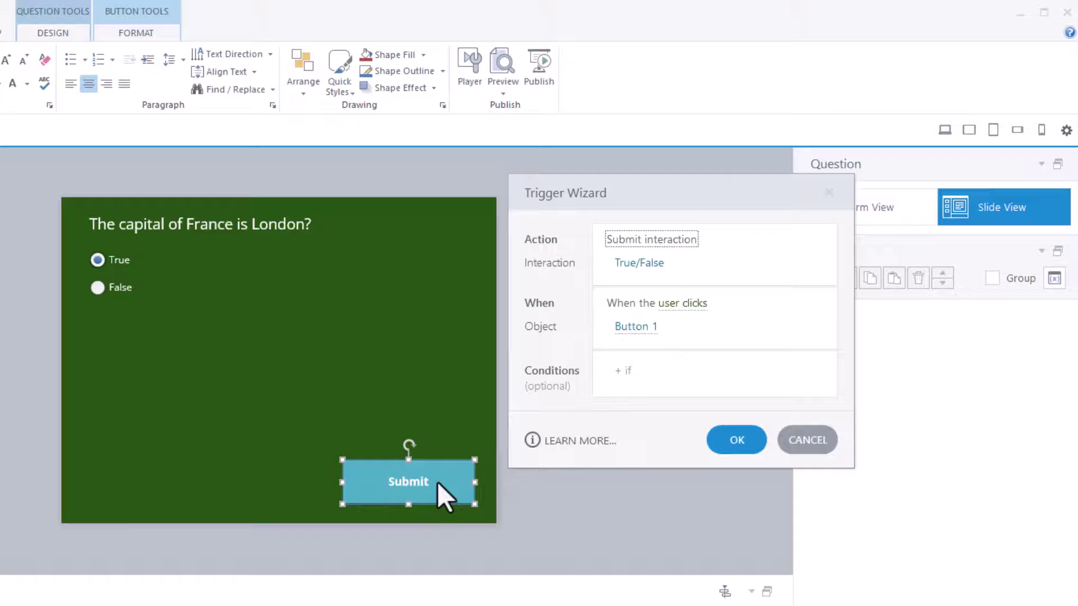
{"action": "left_click", "coordinate": [750, 439]}
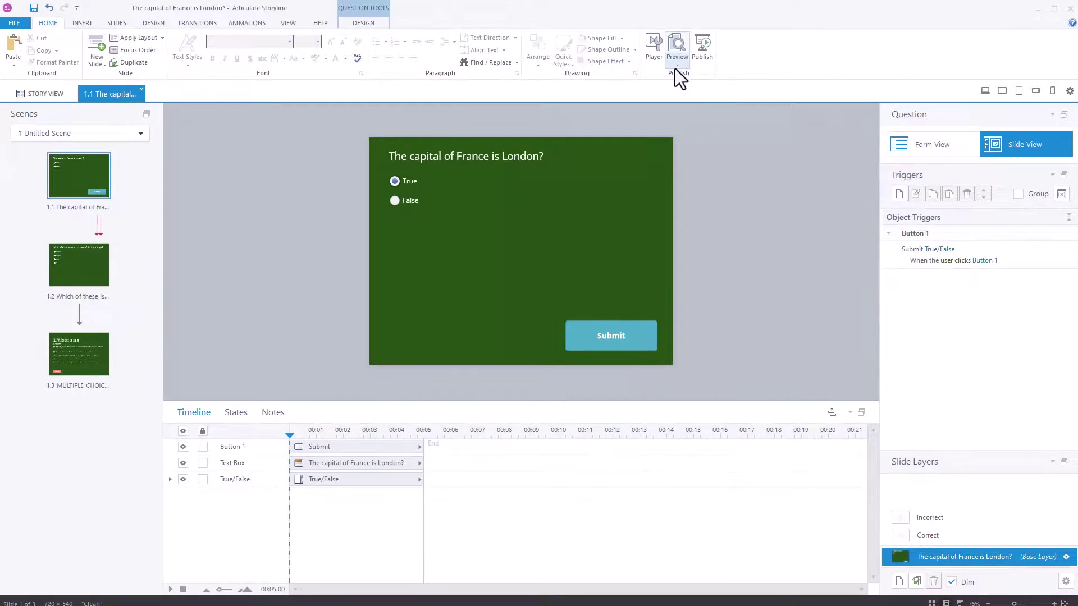
Preview the slide, confirm an empty submit is rejected, then submit True for Correct feedback.
{"action": "left_click", "coordinate": [541, 87]}
{"action": "left_click", "coordinate": [695, 76]}
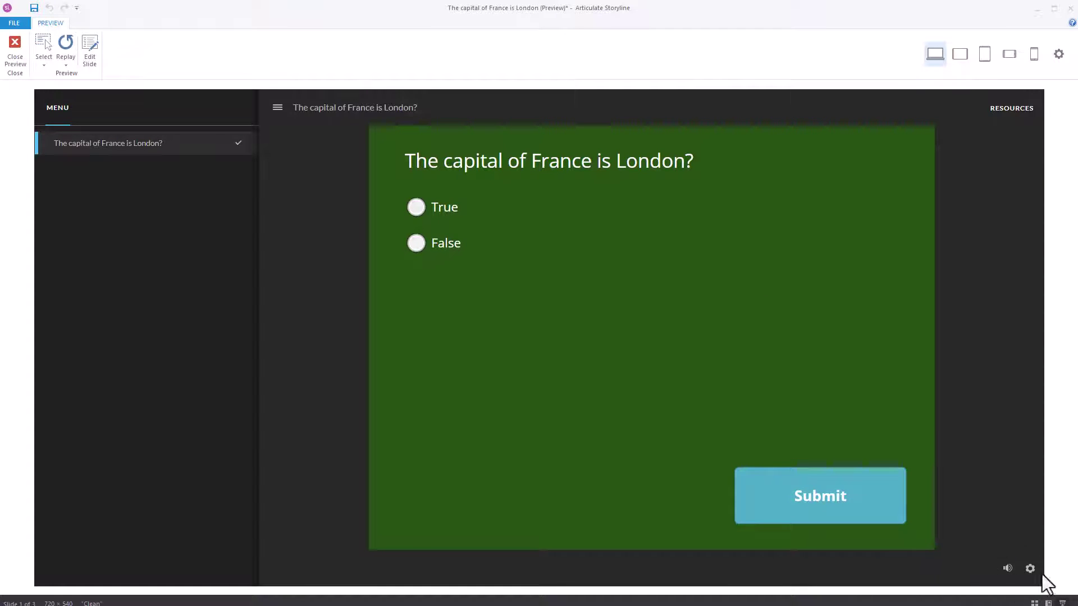
{"action": "left_click", "coordinate": [884, 508]}
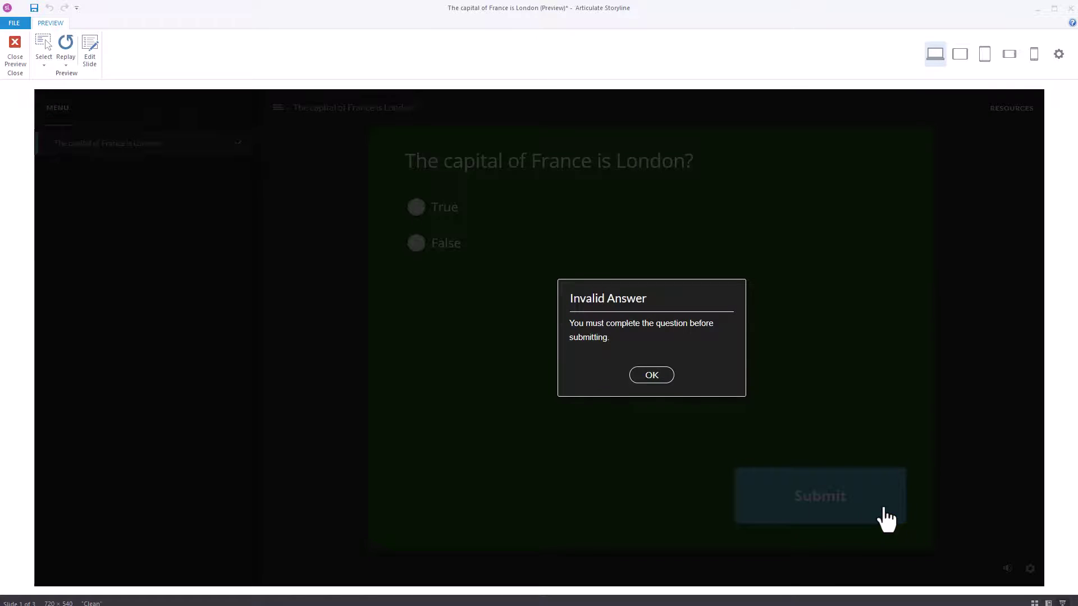
{"action": "left_click", "coordinate": [652, 376]}
{"action": "left_click", "coordinate": [416, 207]}
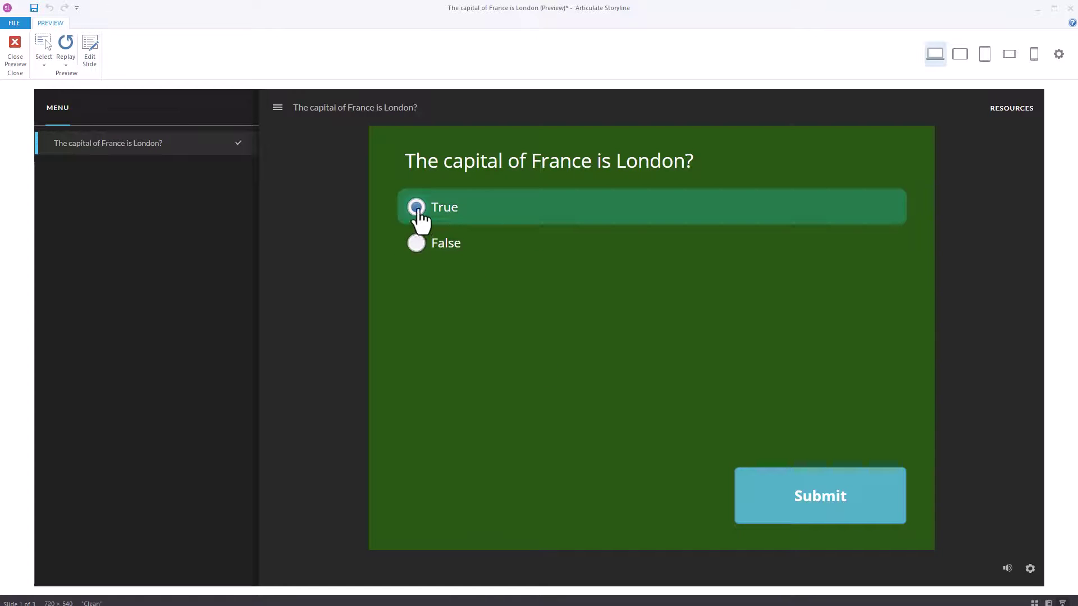
{"action": "left_click", "coordinate": [884, 509]}
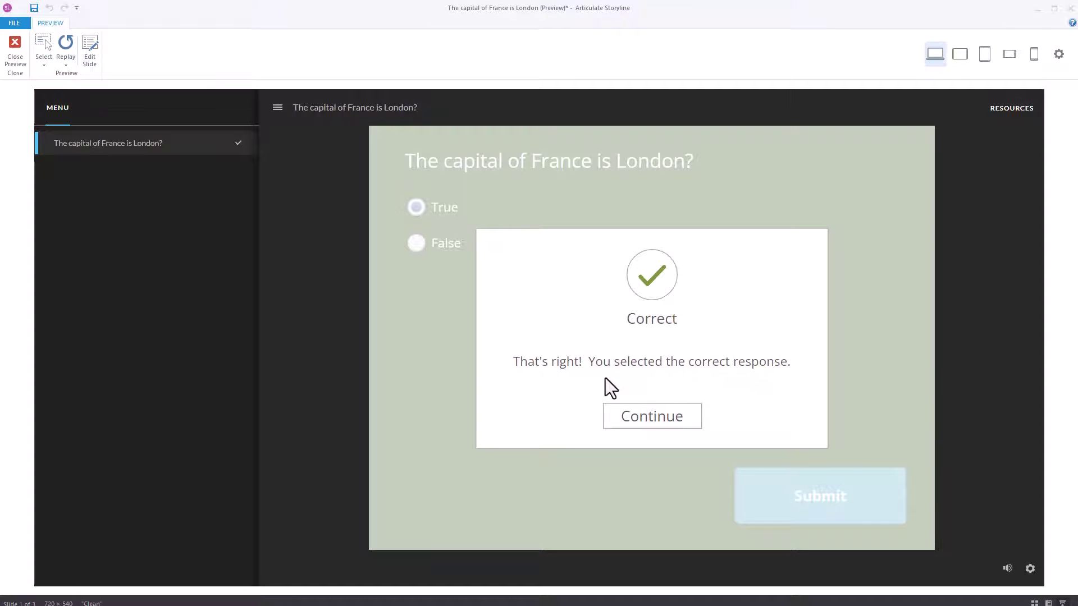
{"action": "left_click", "coordinate": [653, 422]}
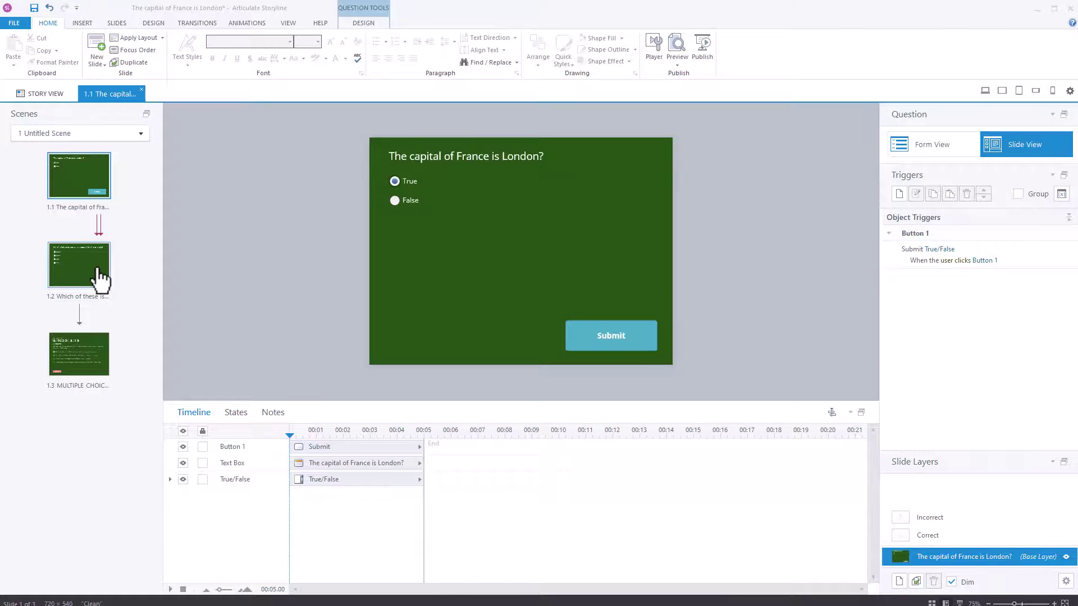
On fire triangle slide 1.2, insert a button labelled Submit at the lower right.
{"action": "left_click", "coordinate": [97, 276]}
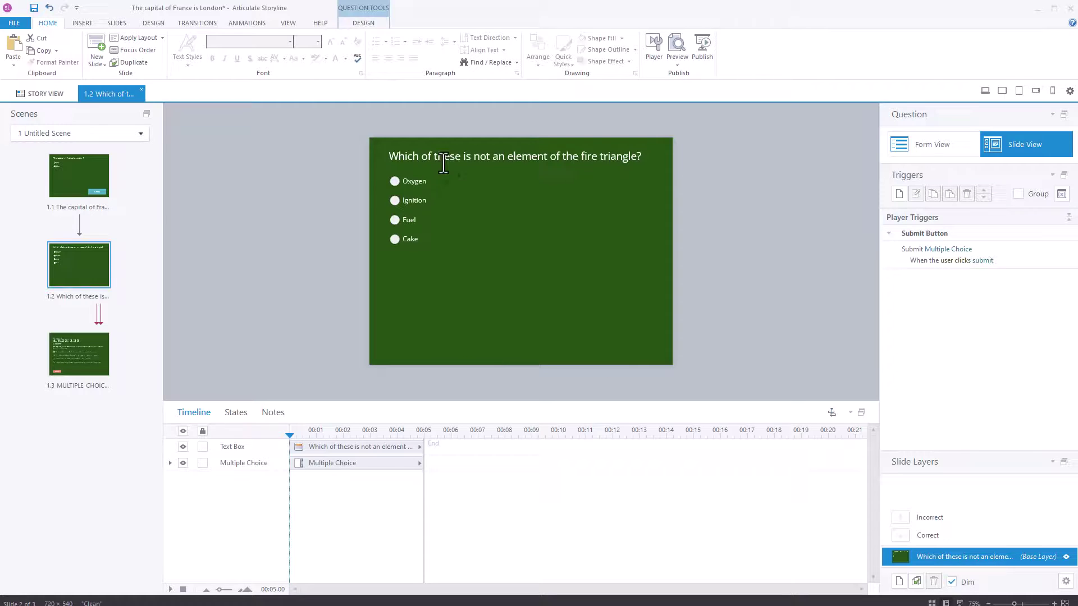
{"action": "left_click", "coordinate": [72, 182]}
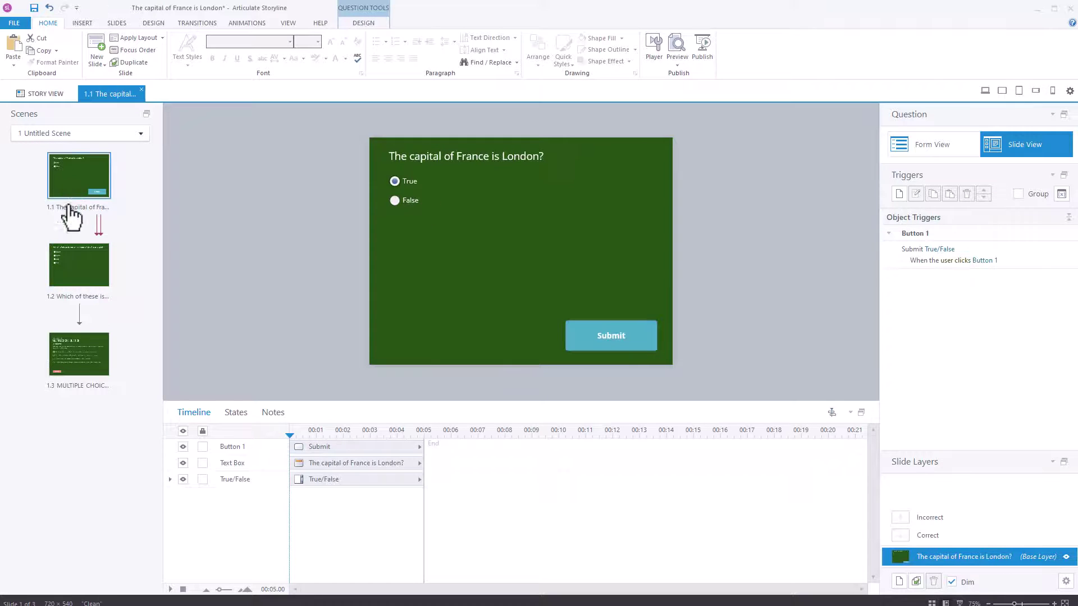
{"action": "left_click", "coordinate": [82, 274]}
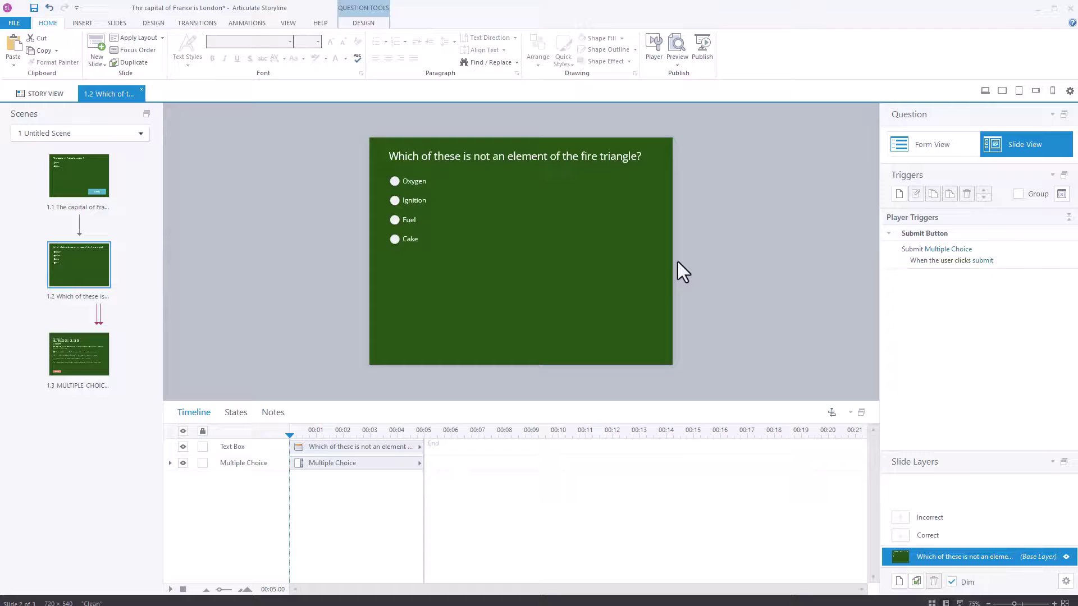
{"action": "left_click", "coordinate": [83, 22]}
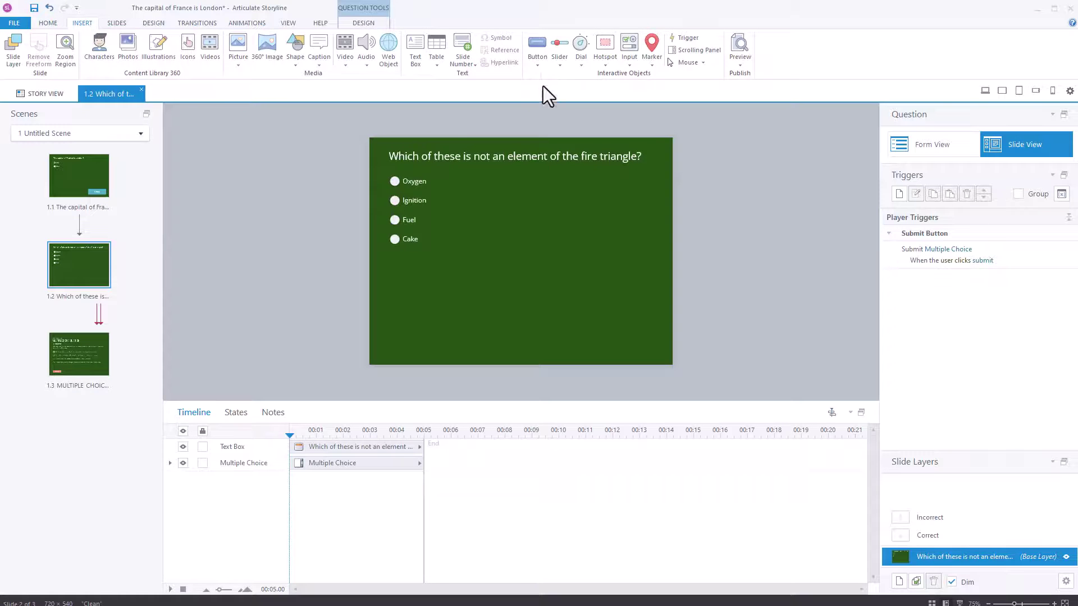
{"action": "left_click", "coordinate": [538, 66]}
{"action": "left_click", "coordinate": [615, 131]}
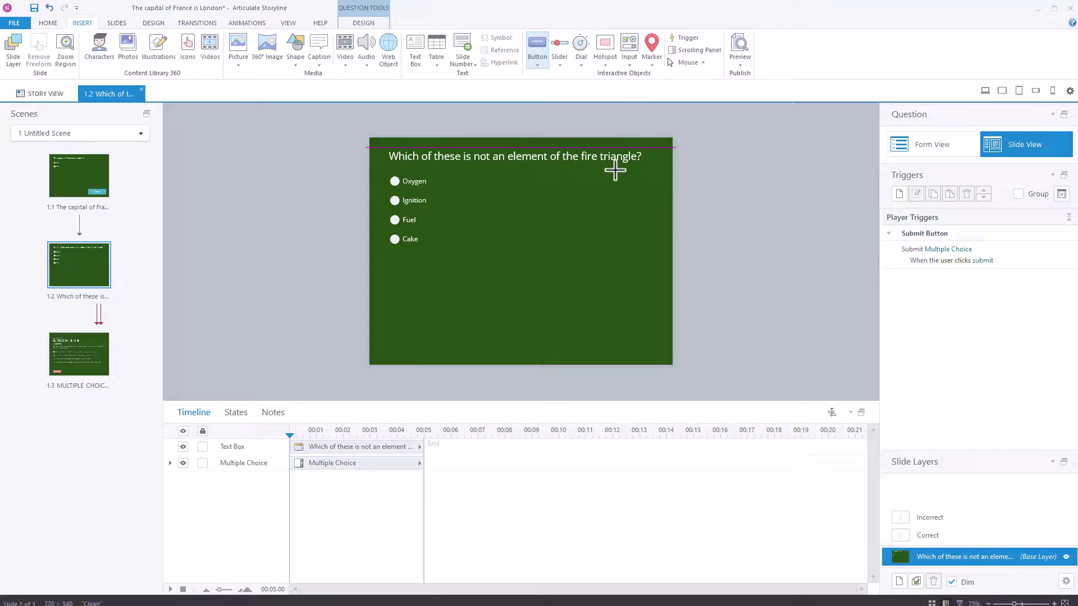
{"action": "left_click_drag", "start_coordinate": [548, 303], "coordinate": [641, 335]}
{"action": "left_click", "coordinate": [580, 320]}
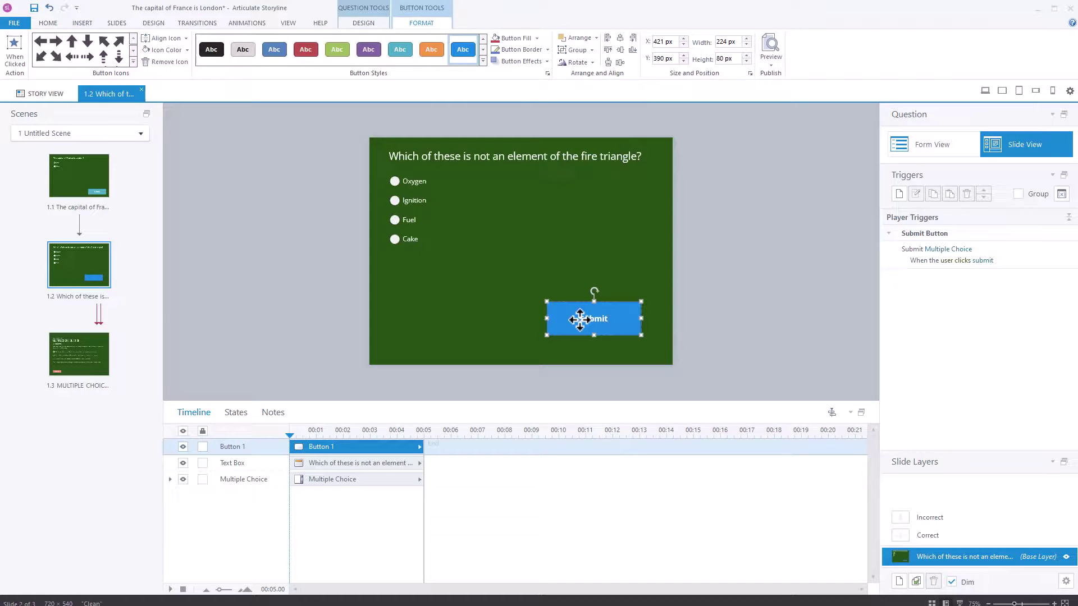
{"action": "left_click", "coordinate": [712, 326]}
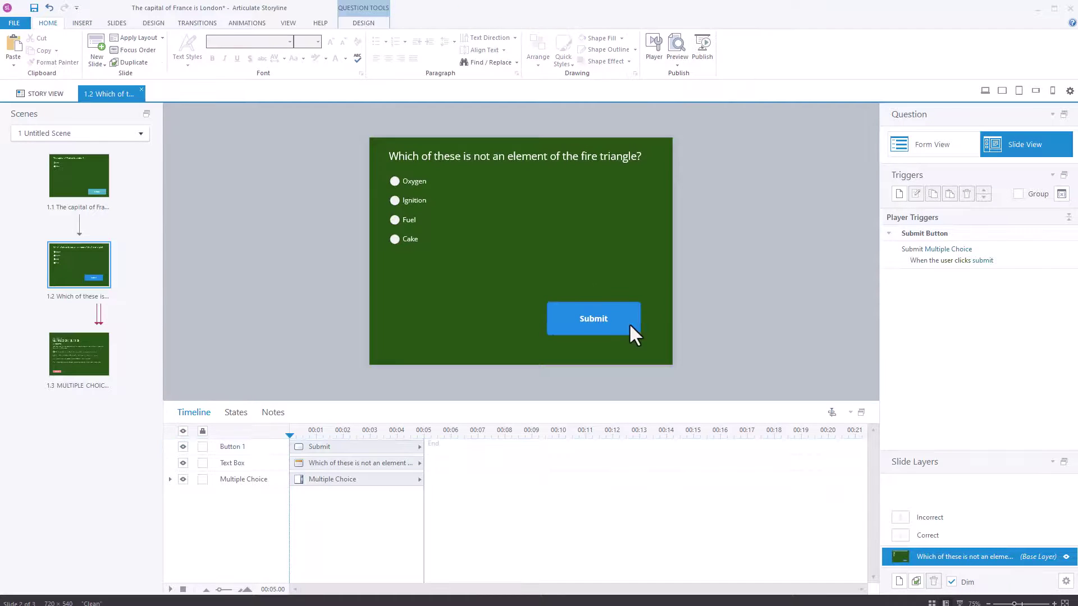
{"action": "left_click", "coordinate": [639, 328]}
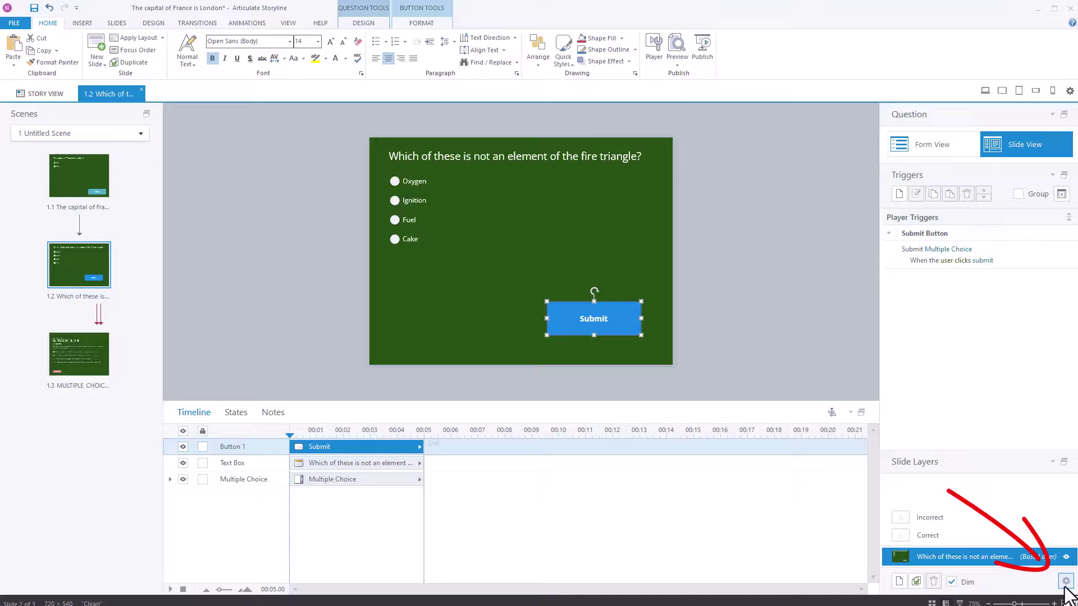
Uncheck the player's Submit button in the fire triangle slide's properties.
{"action": "left_click", "coordinate": [1065, 582]}
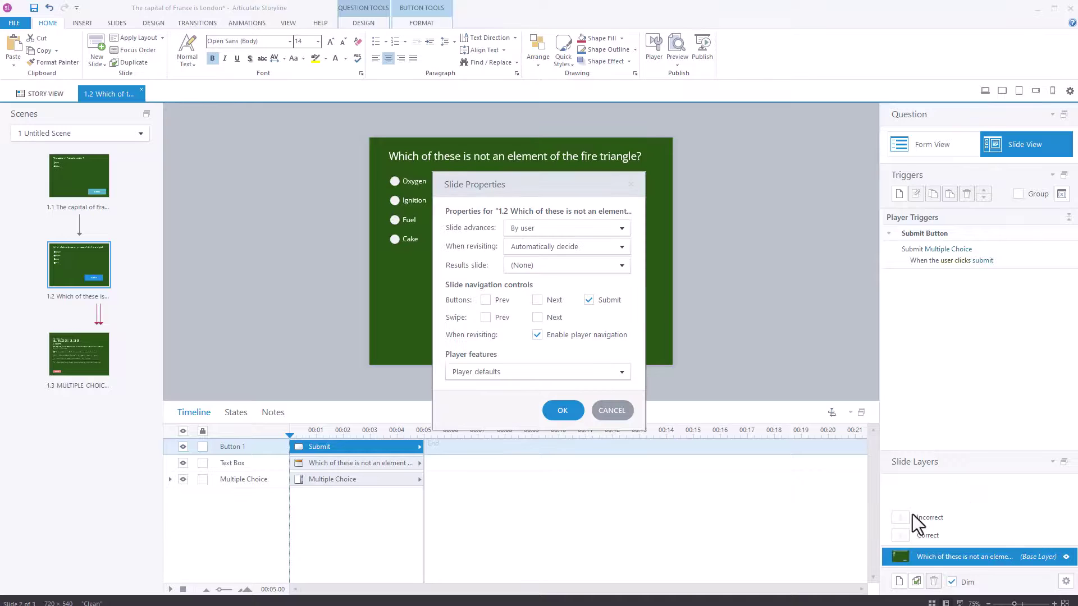
{"action": "left_click", "coordinate": [590, 300]}
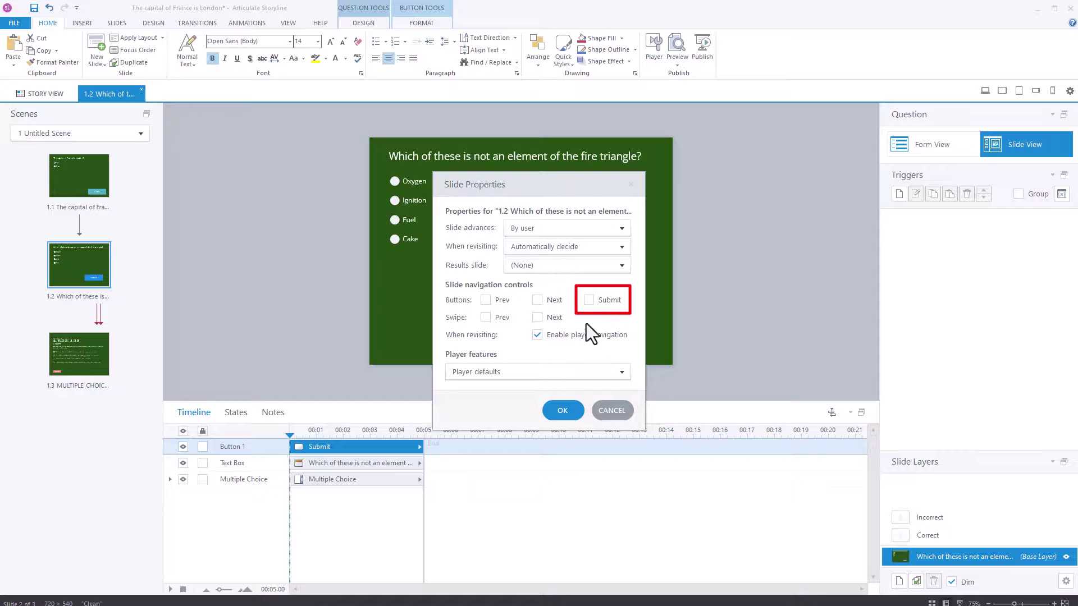
{"action": "left_click", "coordinate": [574, 413]}
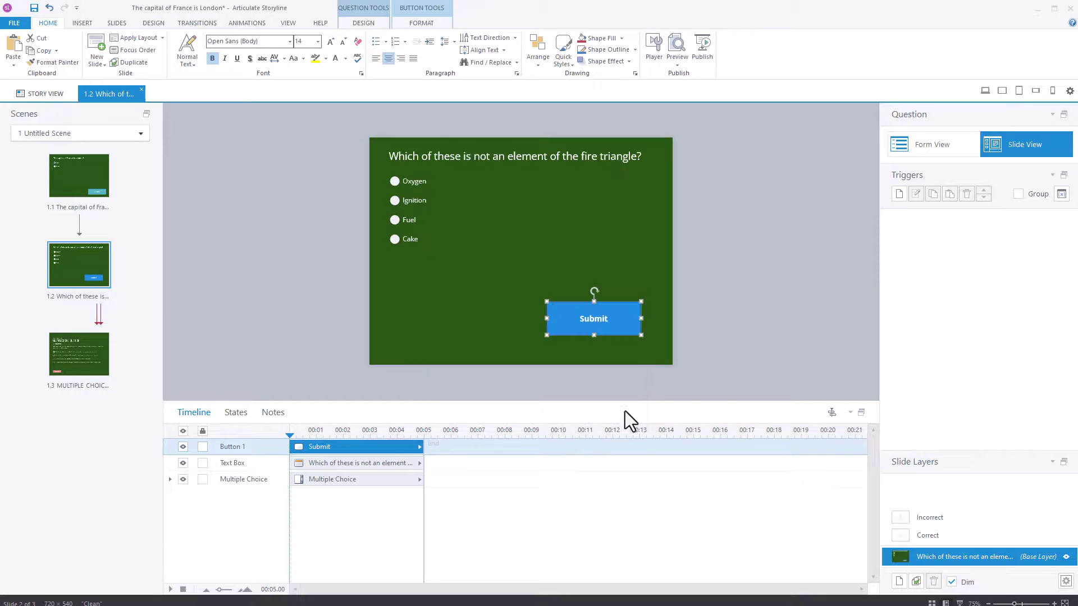
Add a trigger on Button 1 submitting the Multiple Choice interaction when clicked.
{"action": "left_click", "coordinate": [639, 325]}
{"action": "left_click", "coordinate": [897, 194]}
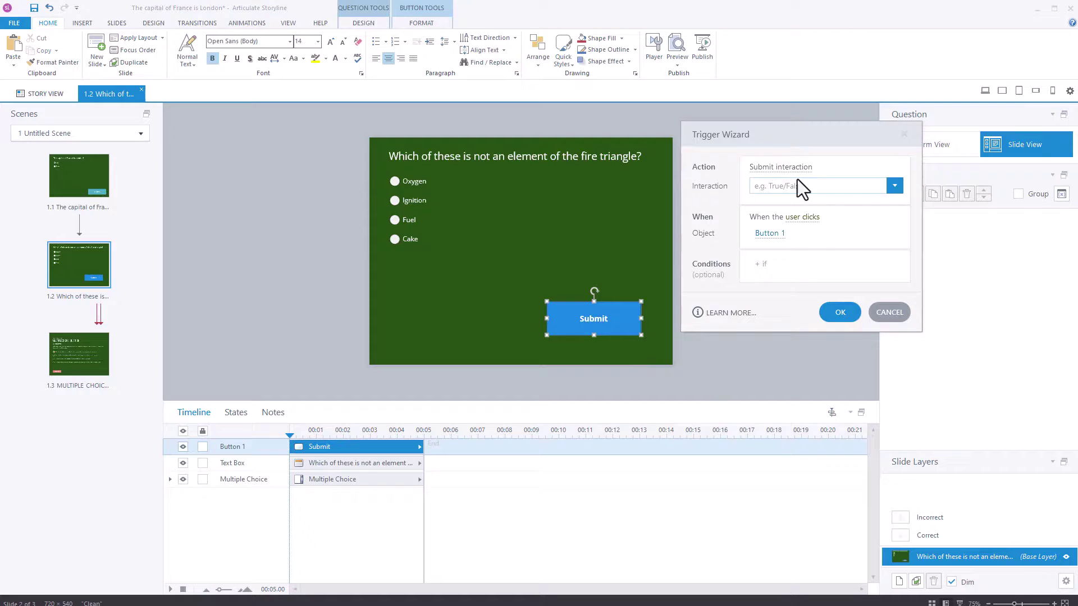
{"action": "left_click", "coordinate": [895, 190]}
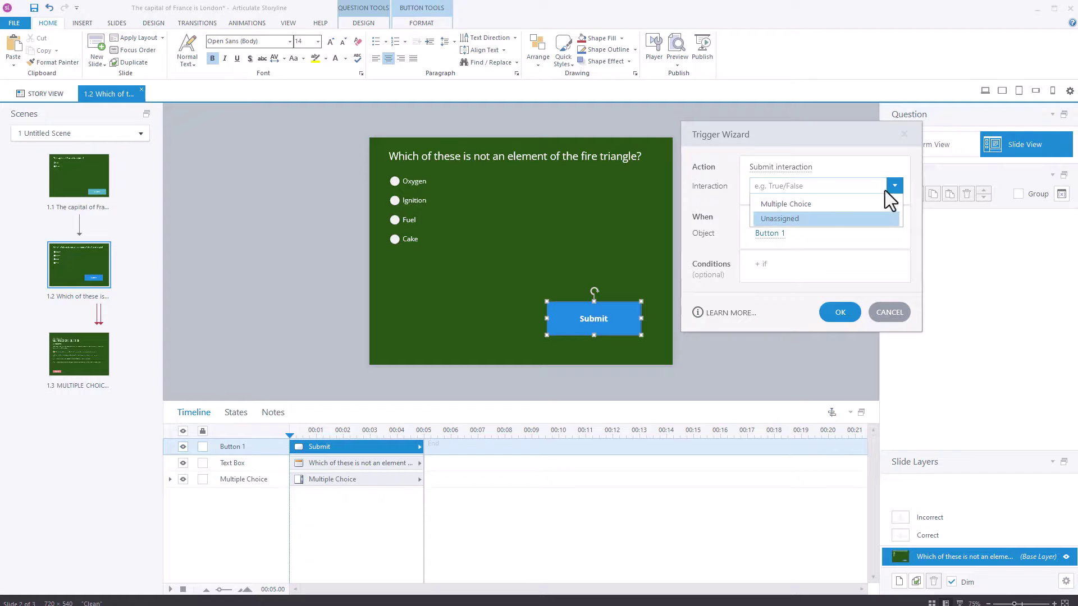
{"action": "left_click", "coordinate": [819, 206]}
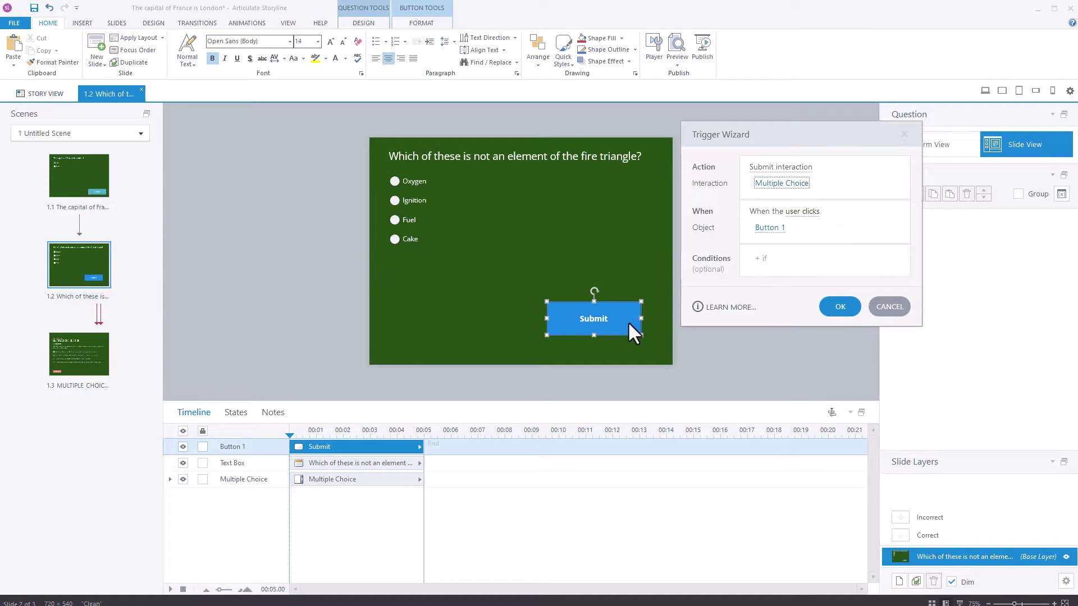
{"action": "left_click", "coordinate": [840, 308]}
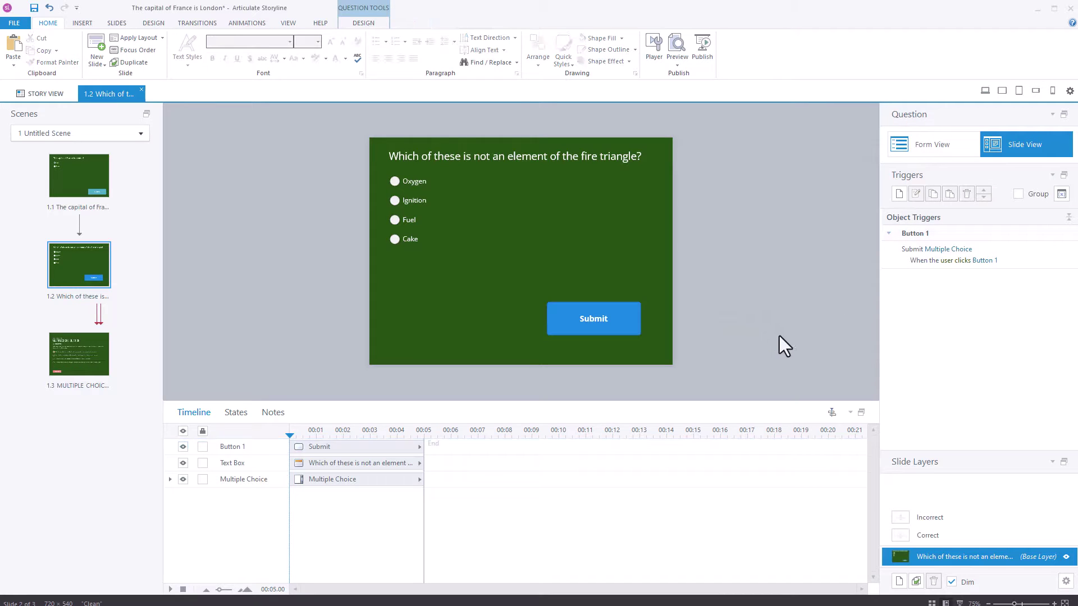